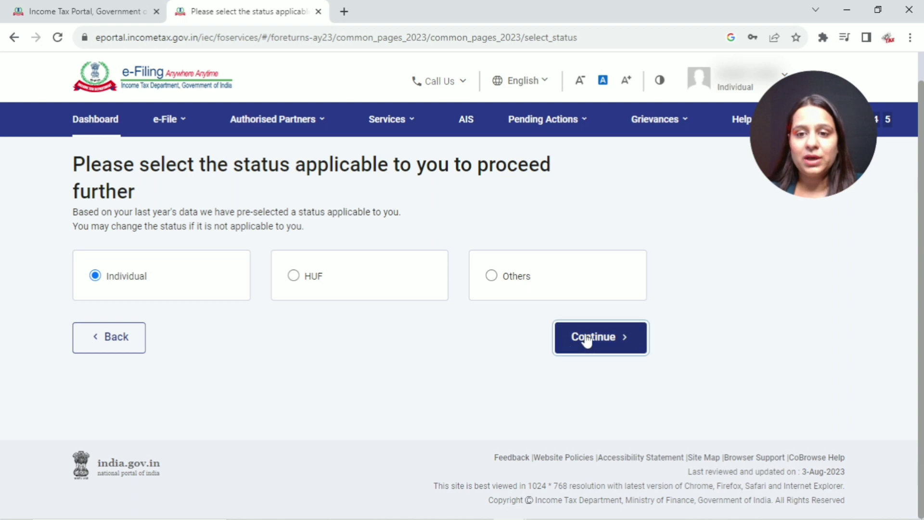
# - Choose ITR - 1 as the form to file and proceed with it
pyautogui.click(414, 325)
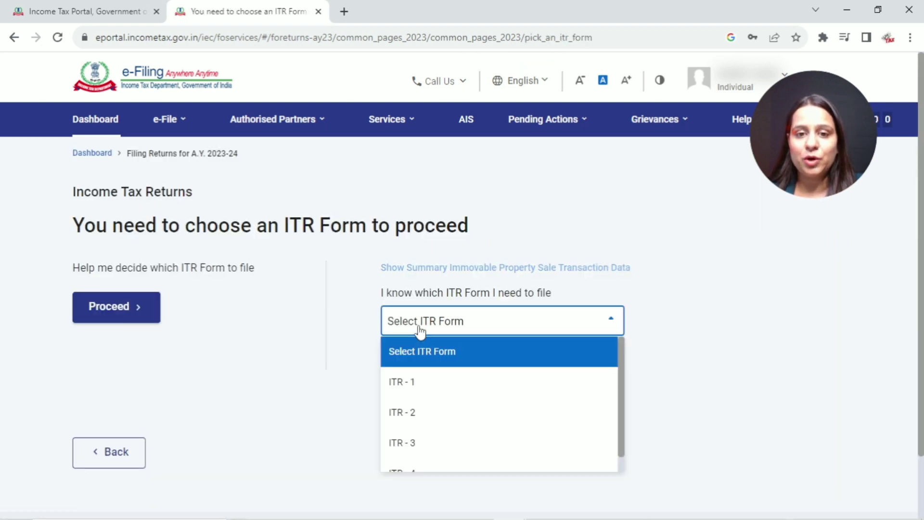
pyautogui.click(411, 384)
pyautogui.scroll(-1, 754, 289)
pyautogui.scroll(-3, 626, 308)
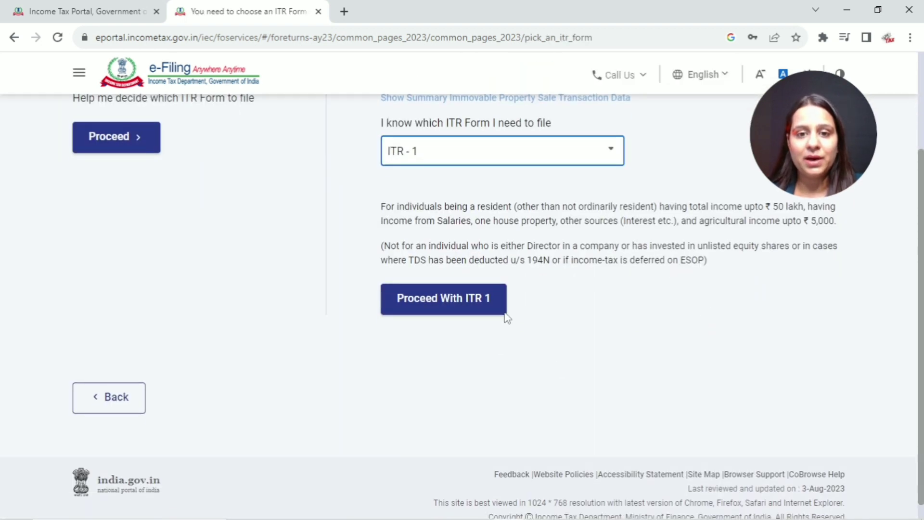
pyautogui.click(500, 299)
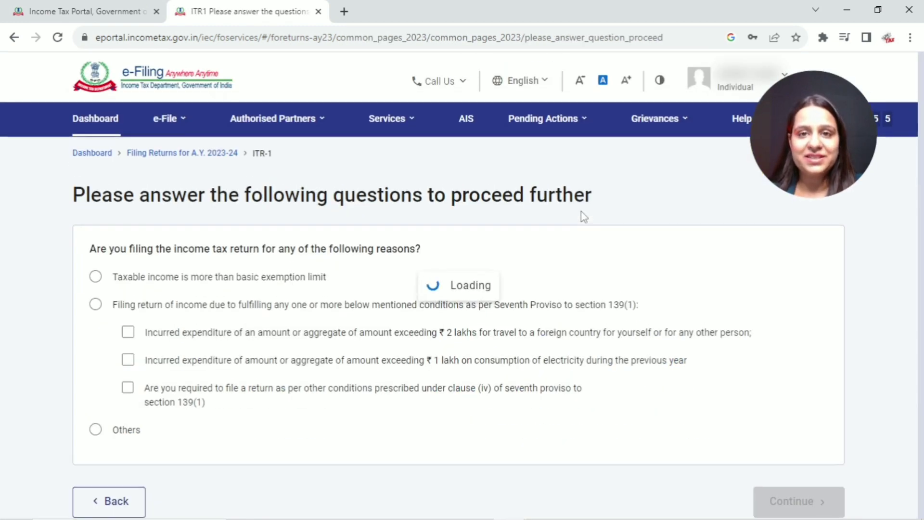
# - Give Others as the reason for filing the income tax return and continue to the pre-filled return
pyautogui.scroll(-2, 303, 166)
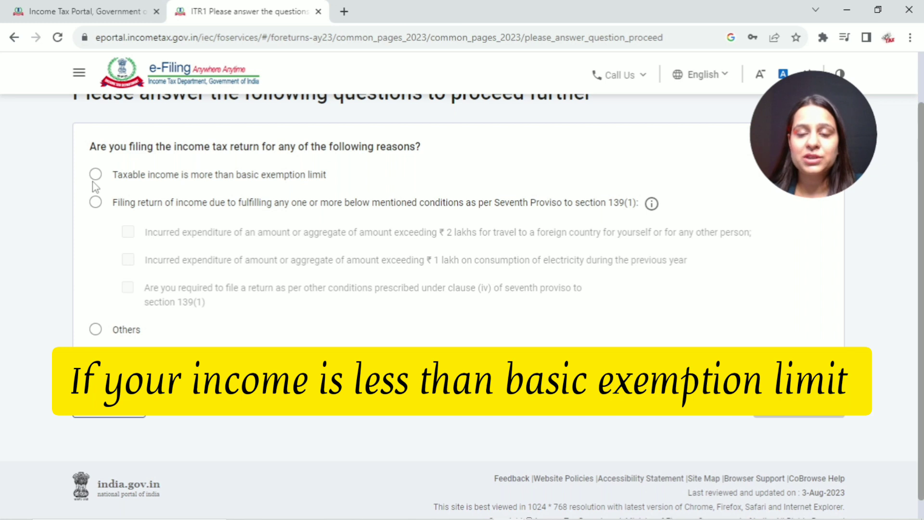
pyautogui.click(96, 329)
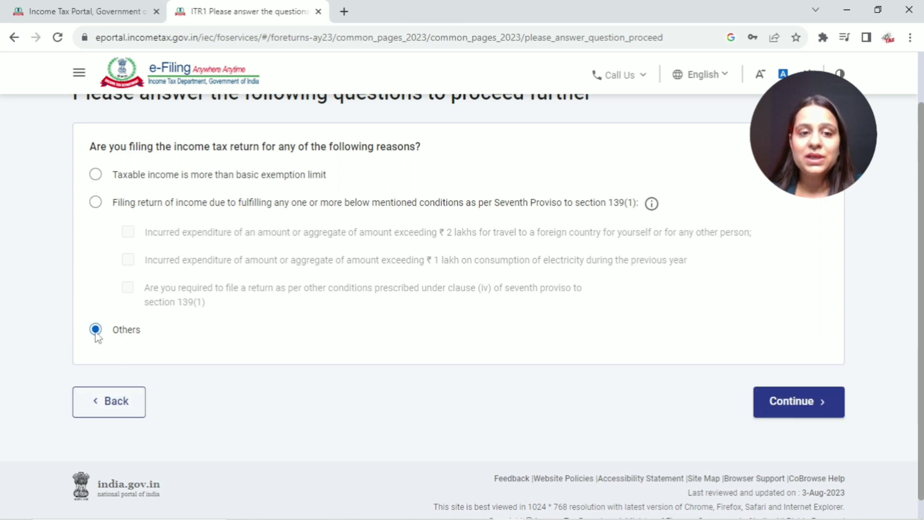
pyautogui.click(787, 402)
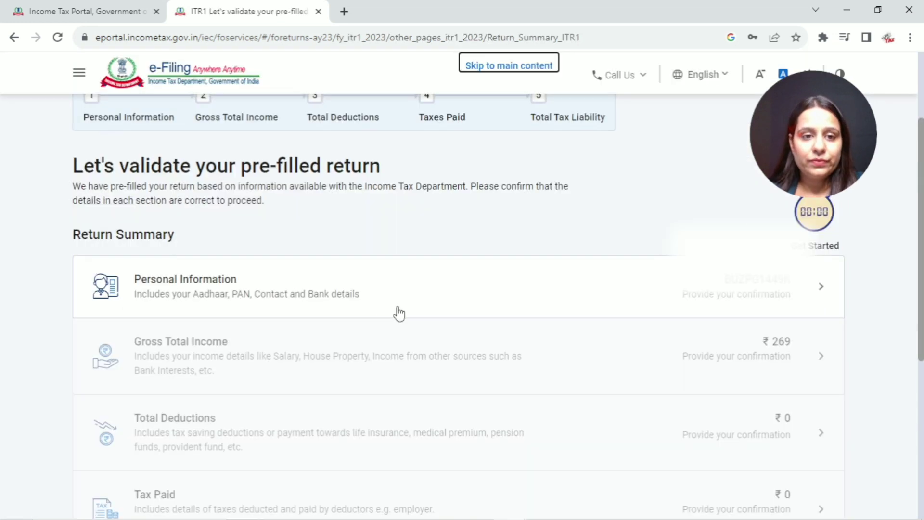
# - Open the Personal Information section and set the nature of employment to Others
pyautogui.click(208, 295)
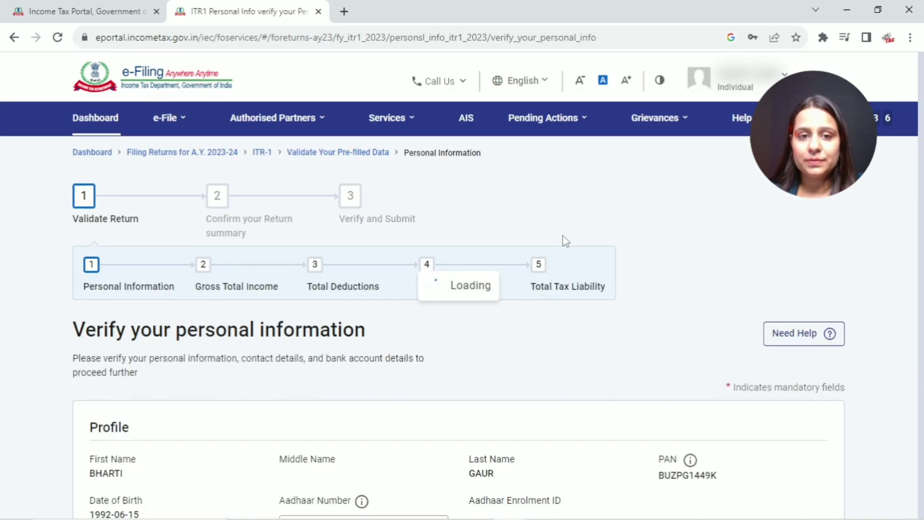
pyautogui.scroll(-5, 591, 351)
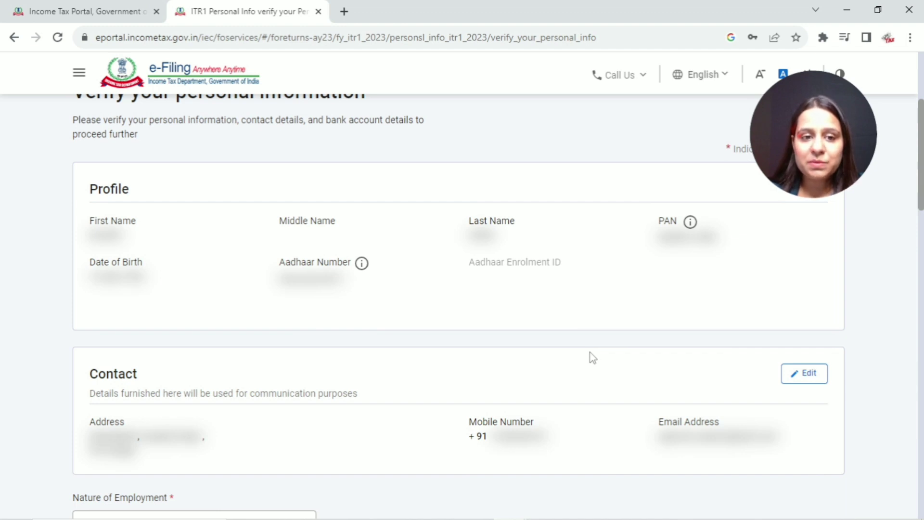
pyautogui.scroll(-4, 593, 357)
pyautogui.scroll(-1, 592, 358)
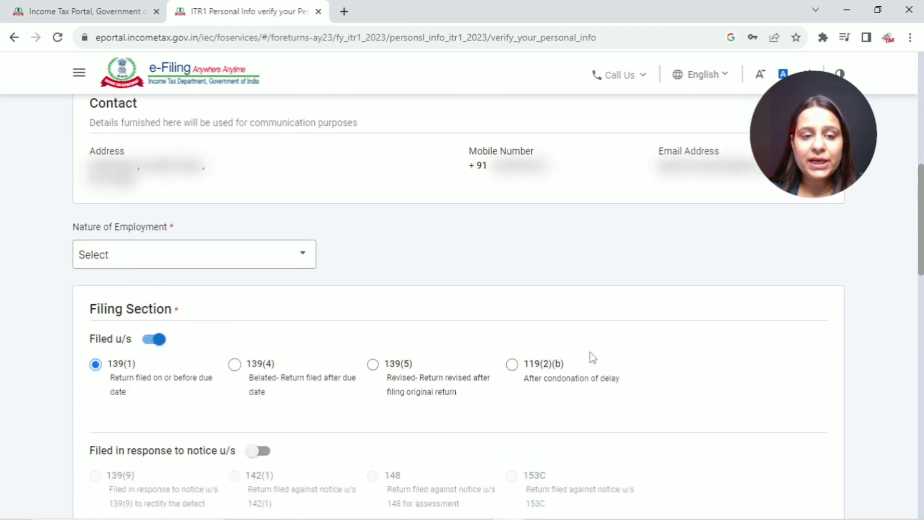
pyautogui.click(299, 262)
pyautogui.scroll(-4, 232, 318)
pyautogui.click(142, 370)
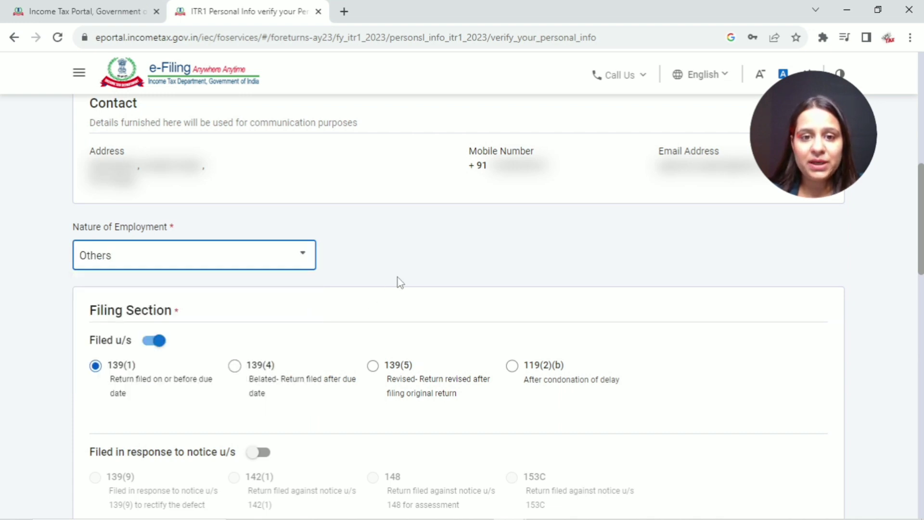
# - Set the filing section to 139(4), belated return filed after due date, and confirm the personal information
pyautogui.scroll(-2, 458, 283)
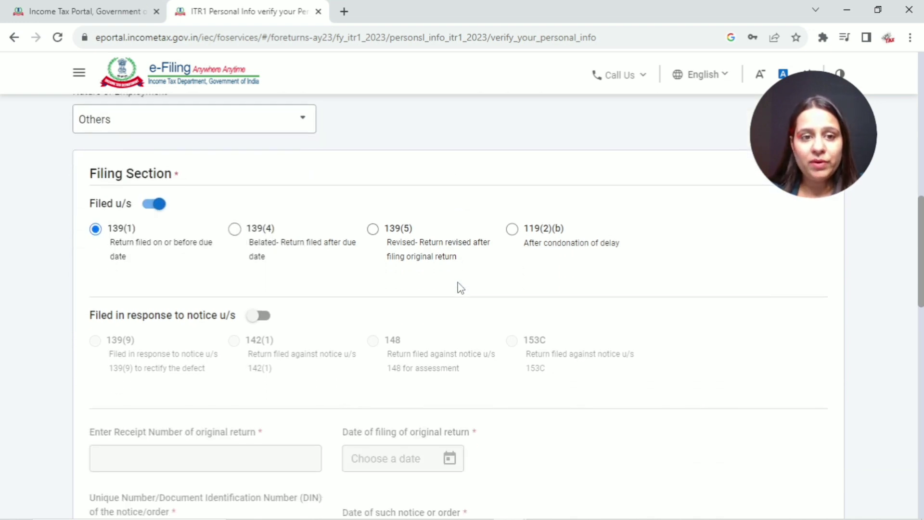
pyautogui.scroll(-1, 461, 288)
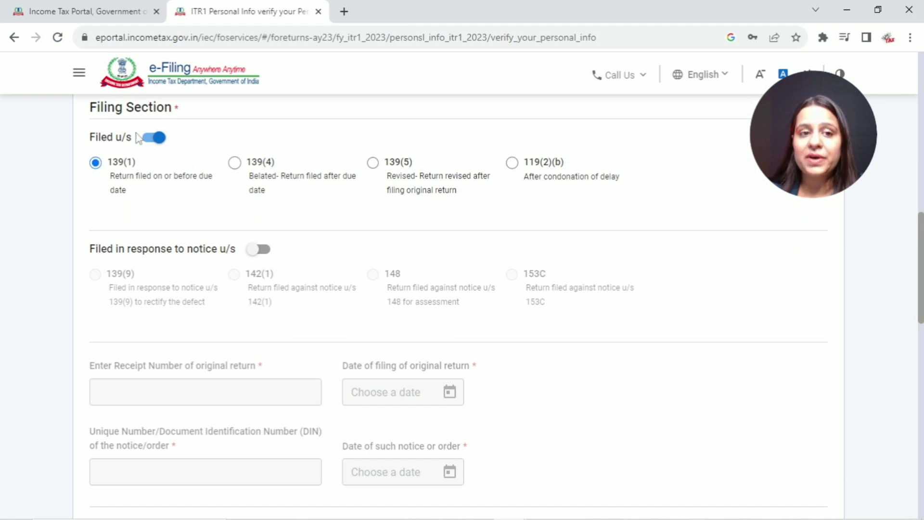
pyautogui.click(234, 163)
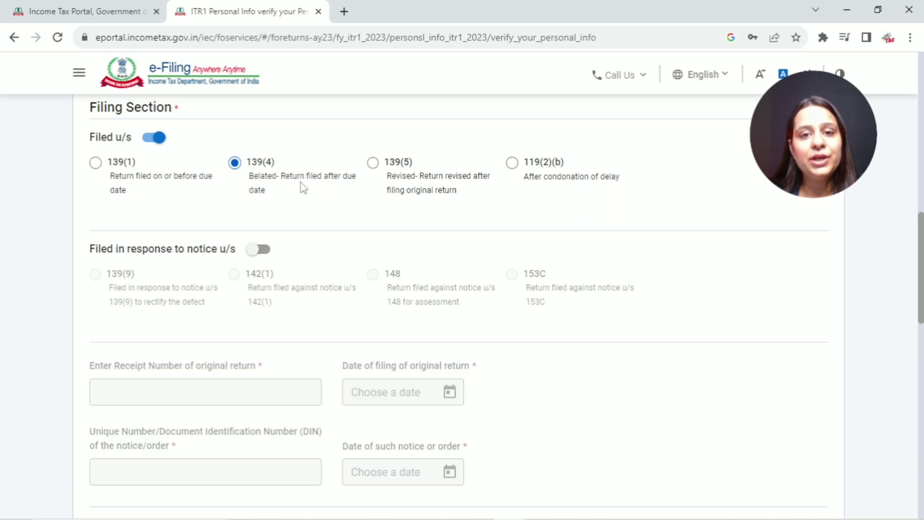
pyautogui.scroll(-9, 337, 227)
pyautogui.scroll(-5, 337, 249)
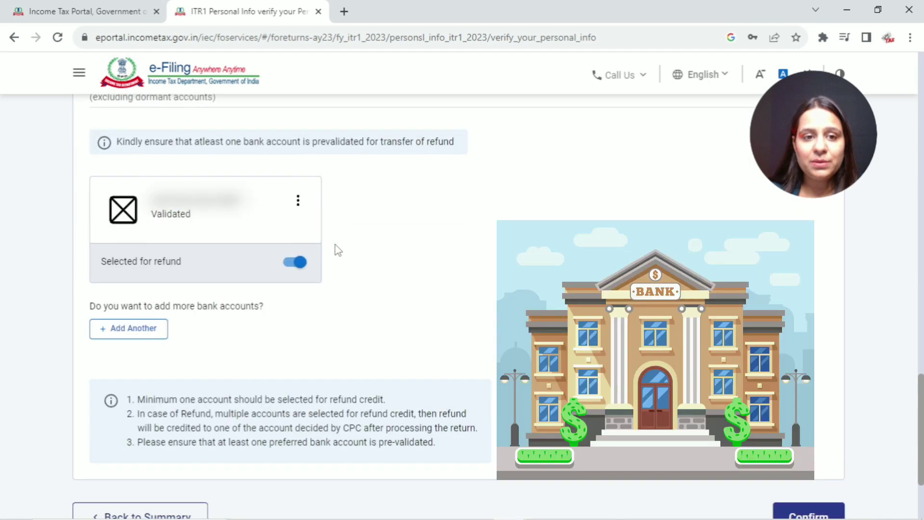
pyautogui.scroll(-3, 308, 256)
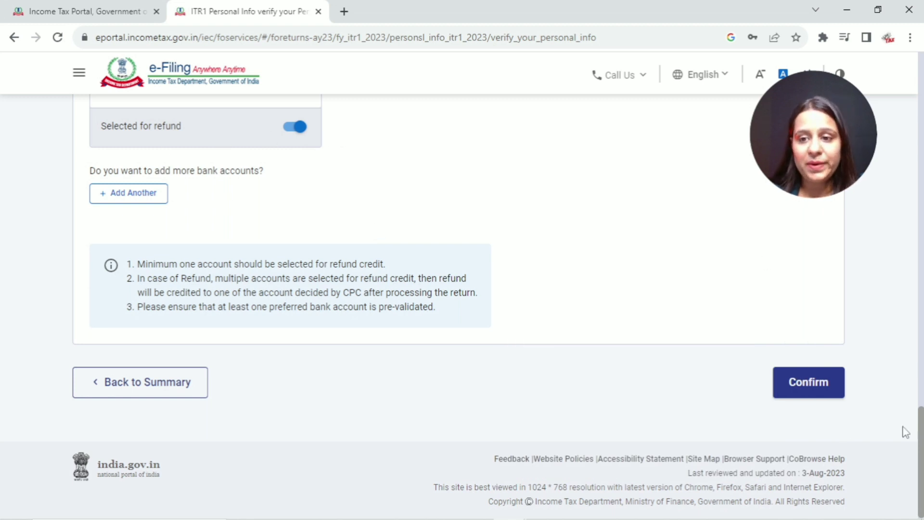
pyautogui.click(808, 391)
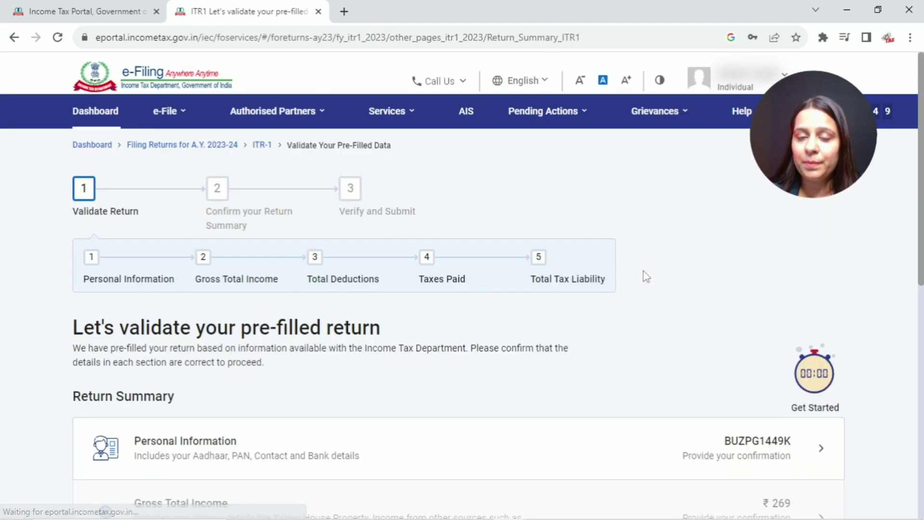
# - Open the Gross Total Income section and skip the salary exemption questions
pyautogui.scroll(-5, 635, 291)
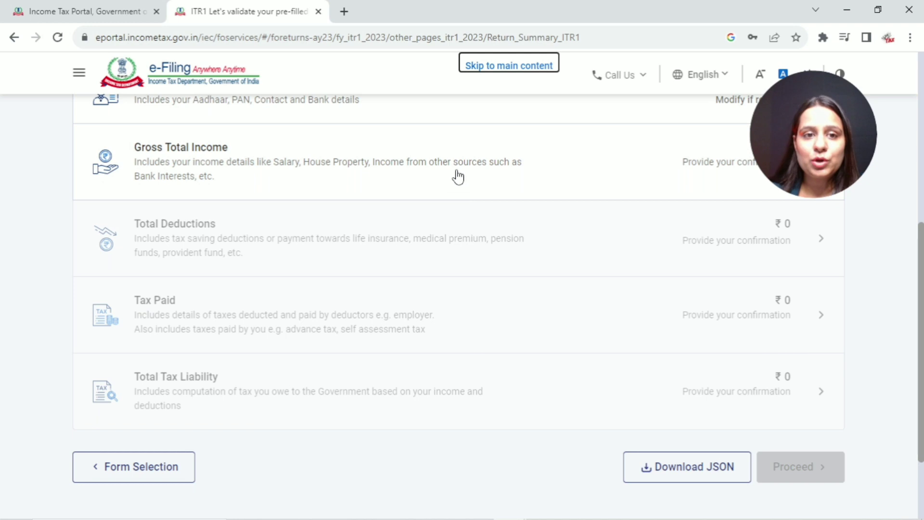
pyautogui.click(457, 176)
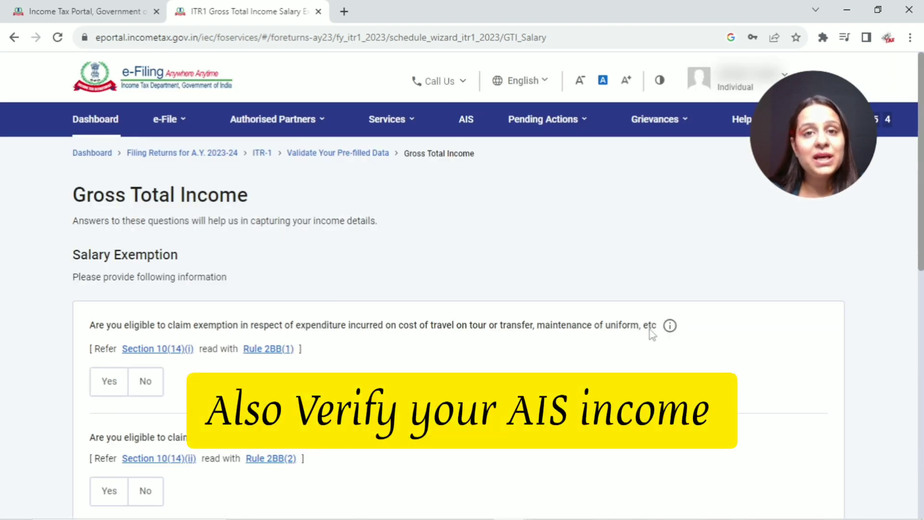
pyautogui.scroll(-15, 584, 371)
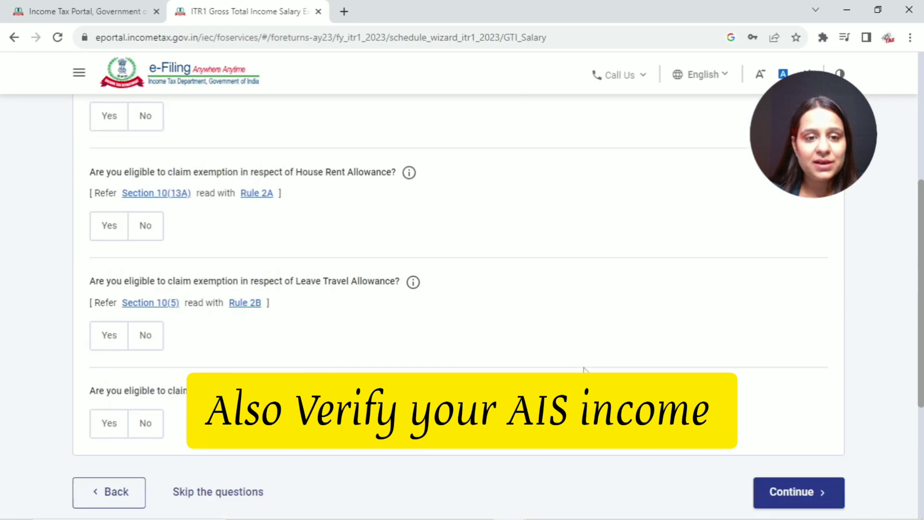
pyautogui.click(243, 337)
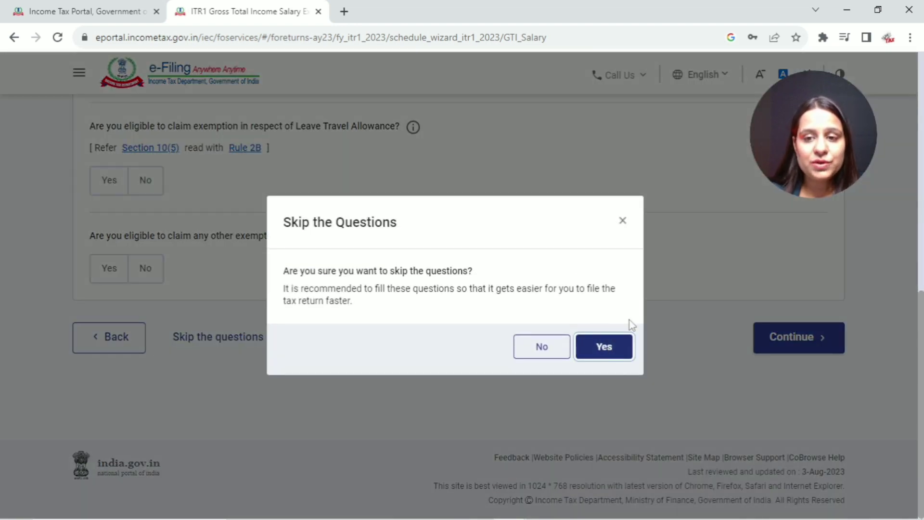
pyautogui.click(626, 340)
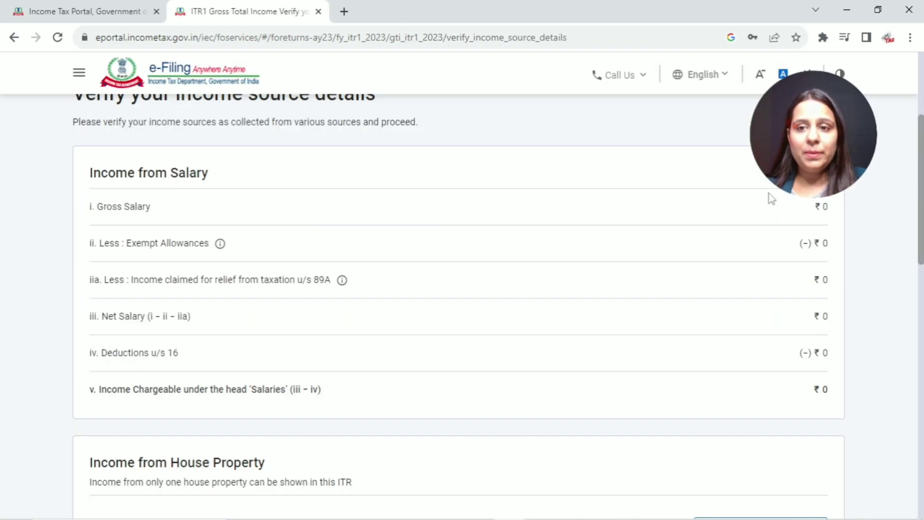
# - Edit the income from salary, entering 250000 as salary per section 17(1), and save it
pyautogui.click(547, 250)
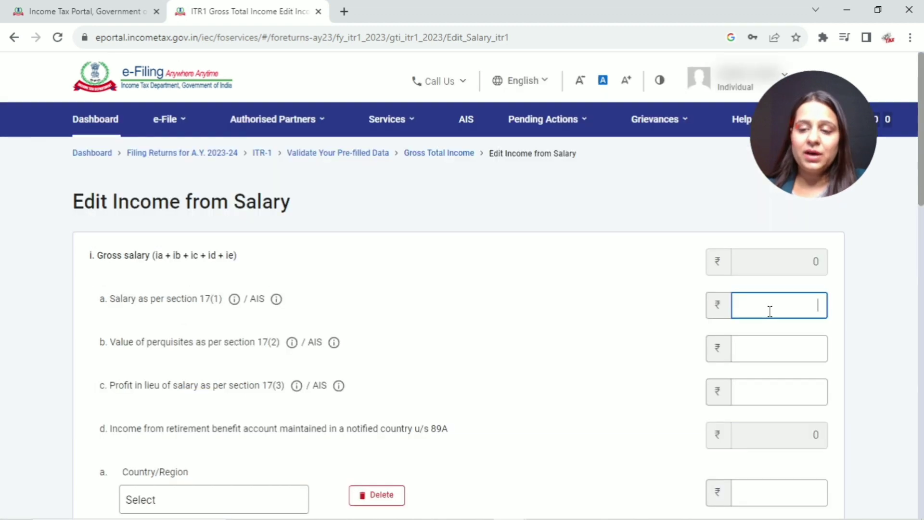
pyautogui.click(770, 311)
pyautogui.write('250000')
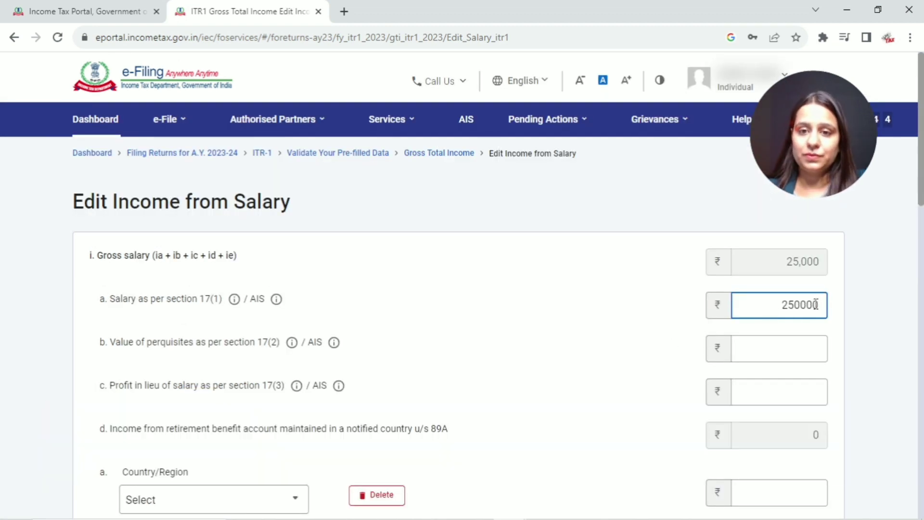
pyautogui.scroll(-15, 663, 394)
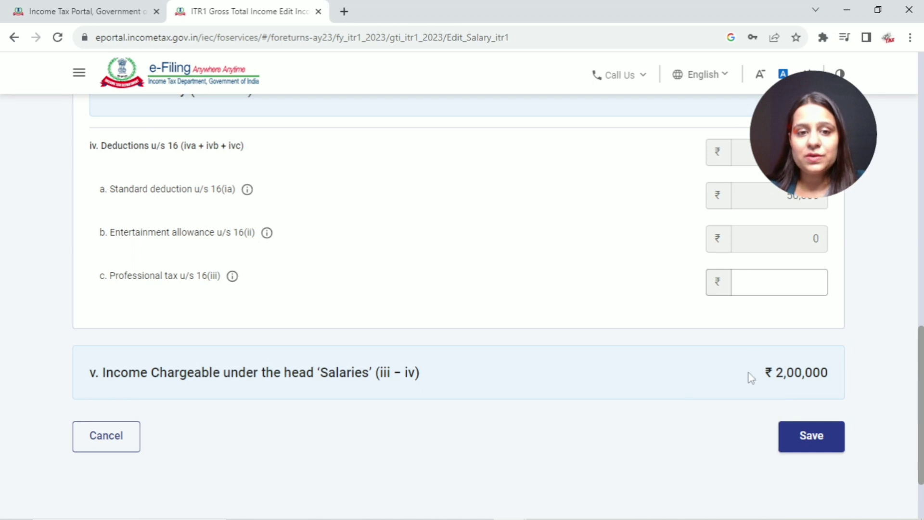
pyautogui.click(809, 443)
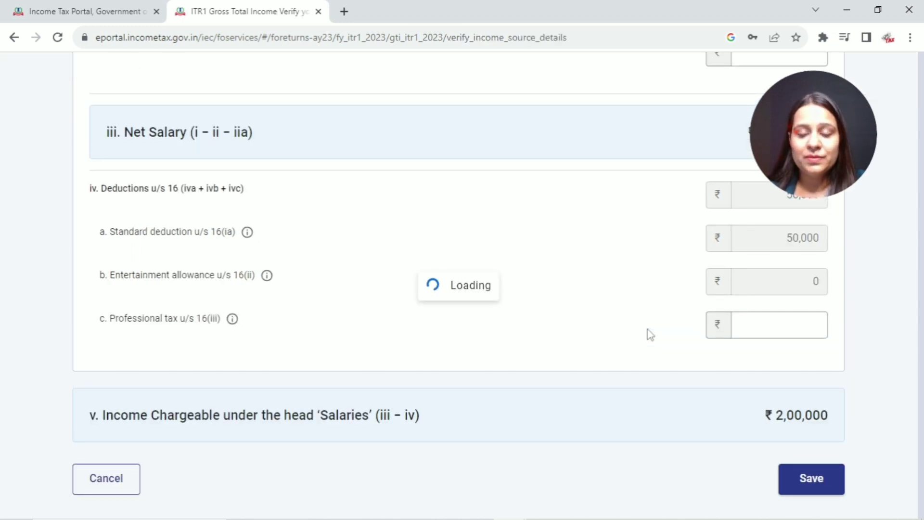
# - Confirm the gross total income, then pass the deduction questions unanswered and confirm the total deductions
pyautogui.scroll(-5, 649, 365)
pyautogui.click(794, 379)
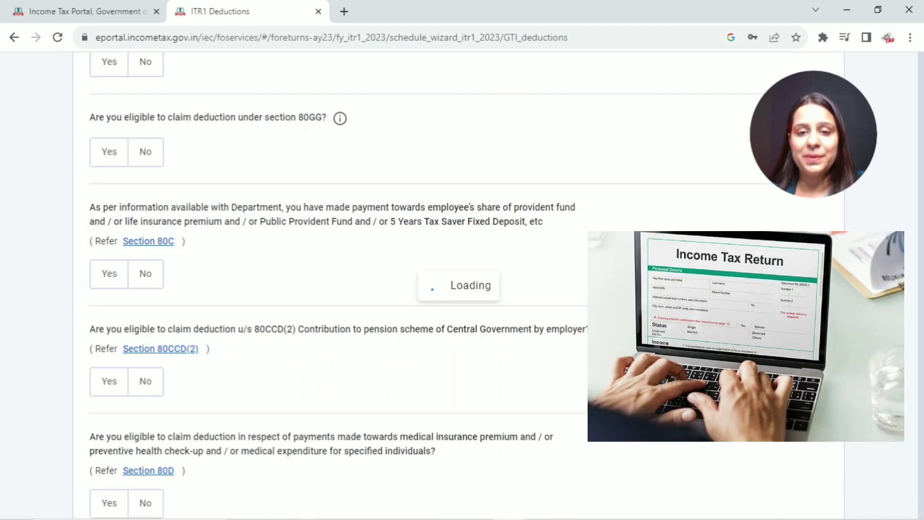
pyautogui.scroll(-15, 761, 345)
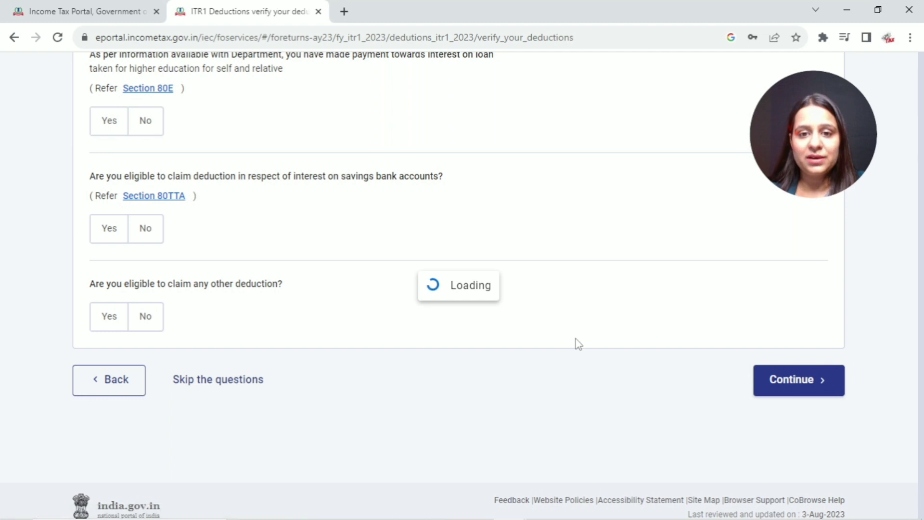
pyautogui.click(809, 383)
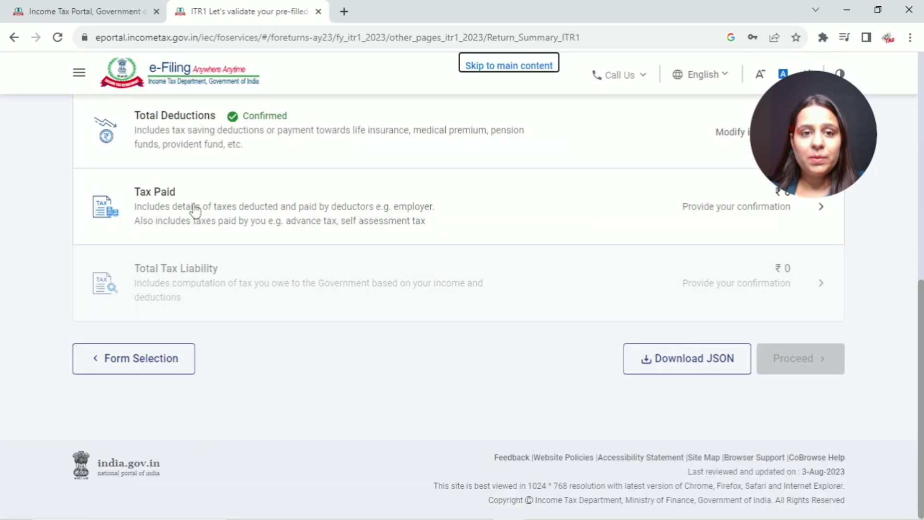
# - Open the Tax Paid section and confirm the taxes paid details
pyautogui.click(444, 280)
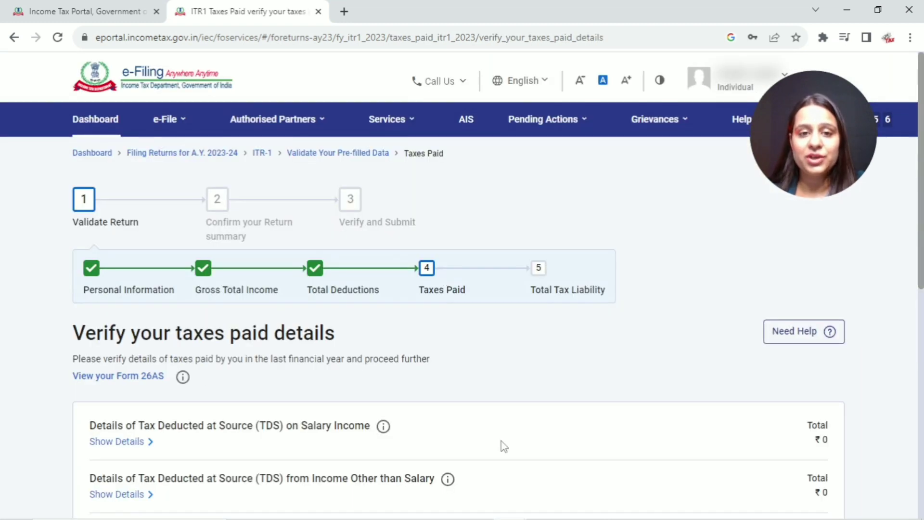
pyautogui.scroll(-5, 500, 432)
pyautogui.scroll(-3, 503, 432)
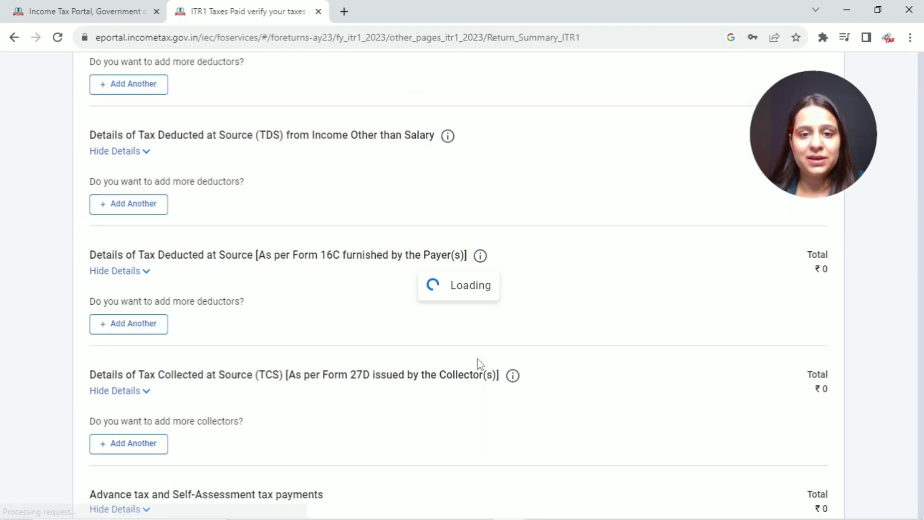
# - Open the Total Tax Liability section and examine the income and tax computation down to the late-filing fee u/s 234F
pyautogui.click(470, 310)
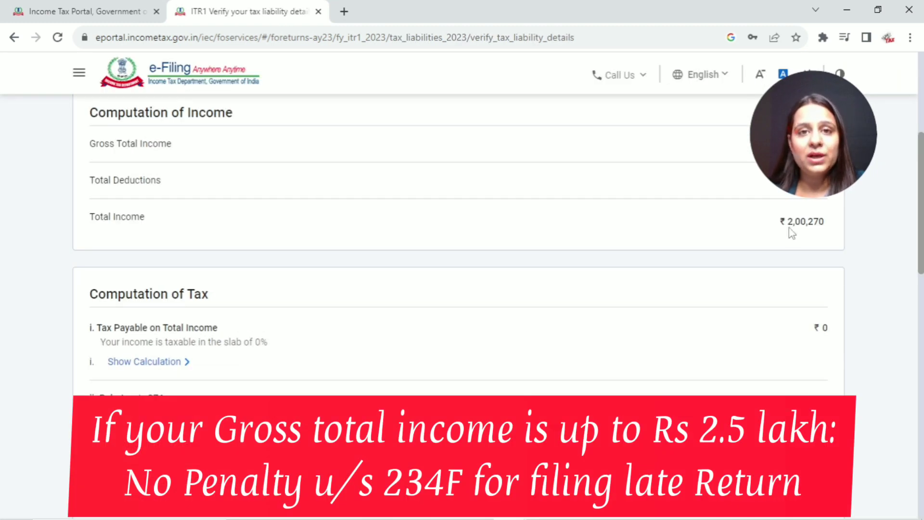
pyautogui.scroll(-8, 758, 274)
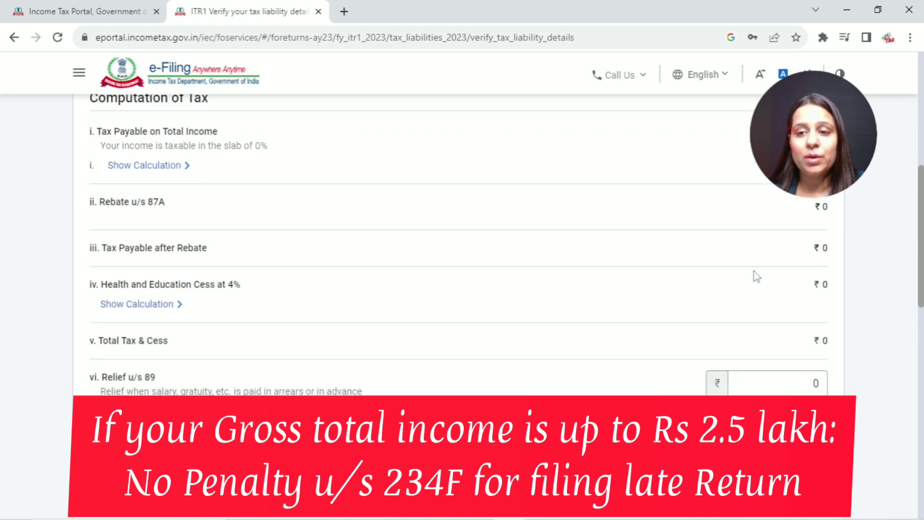
pyautogui.scroll(-3, 758, 274)
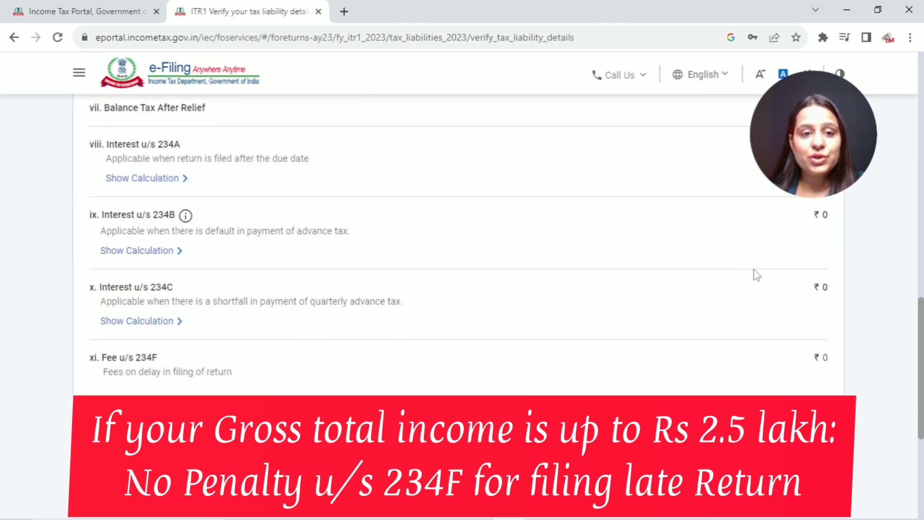
pyautogui.moveTo(105, 361); pyautogui.dragTo(289, 371)
pyautogui.click(290, 370)
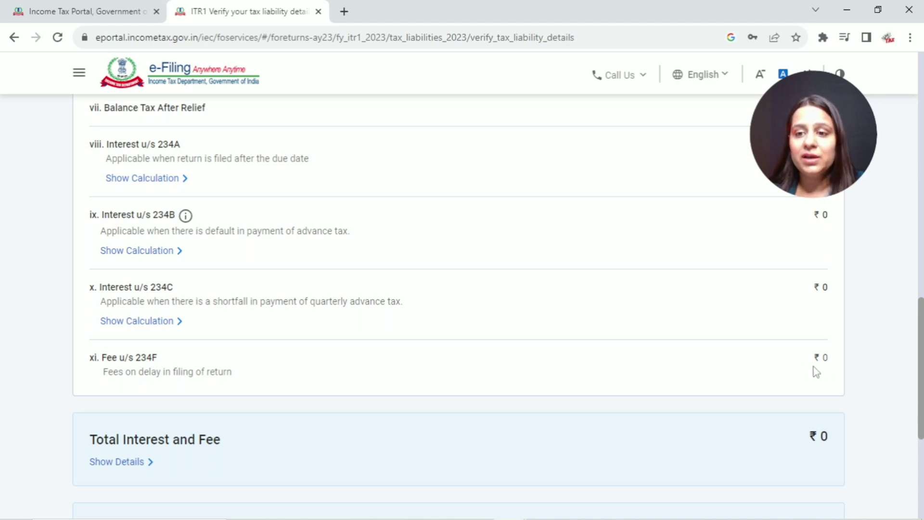
pyautogui.moveTo(812, 360); pyautogui.dragTo(837, 367)
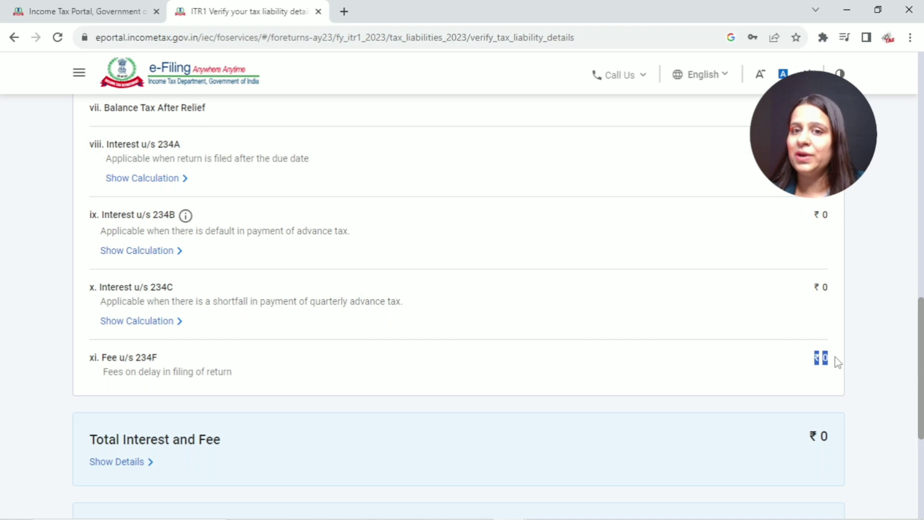
# - Set the salary as per section 17(1) to 400000 in the income from salary and save it
pyautogui.scroll(4, 734, 357)
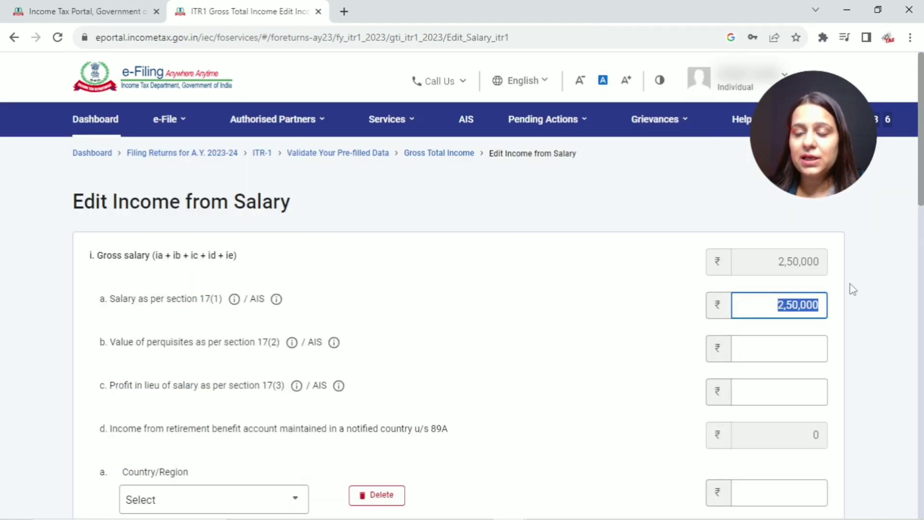
pyautogui.write('400000')
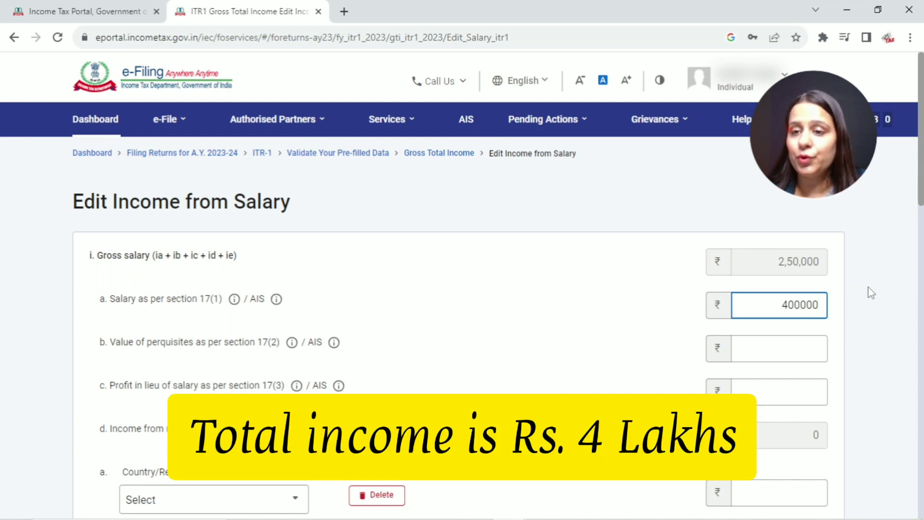
pyautogui.scroll(-15, 847, 344)
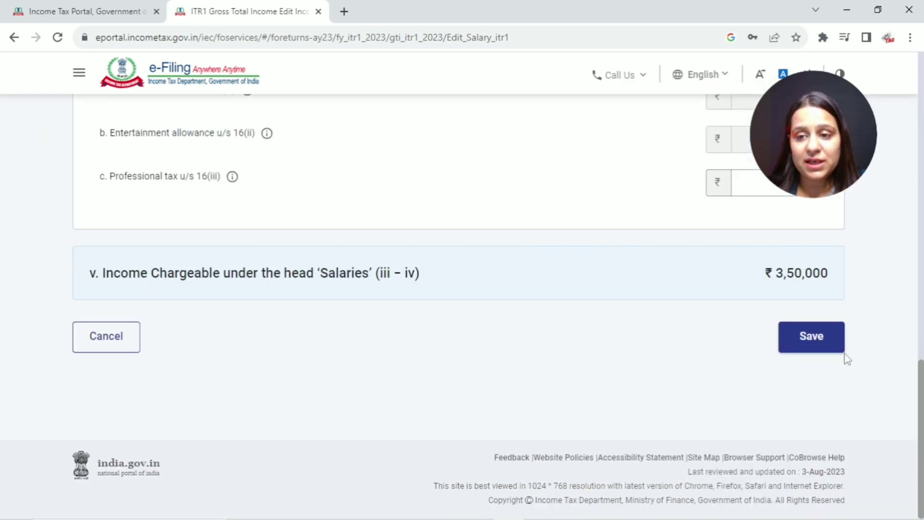
pyautogui.click(825, 336)
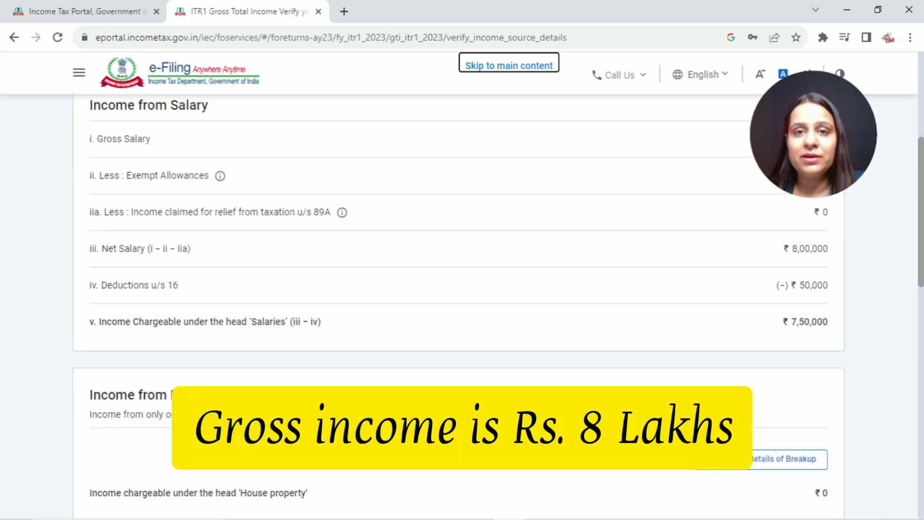
# - Confirm the gross total income based on the 8,00,000 net salary, then check the late-filing fee u/s 234F in the tax liability
pyautogui.scroll(-12, 700, 236)
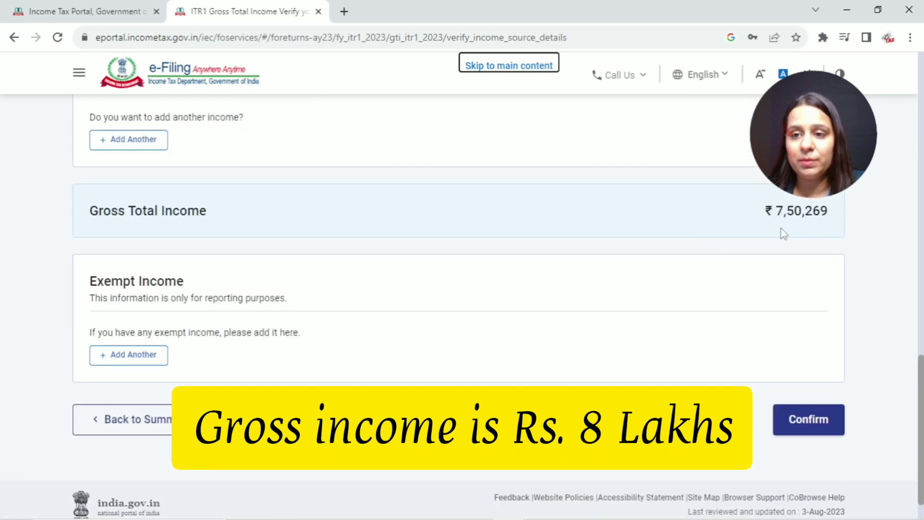
pyautogui.click(809, 421)
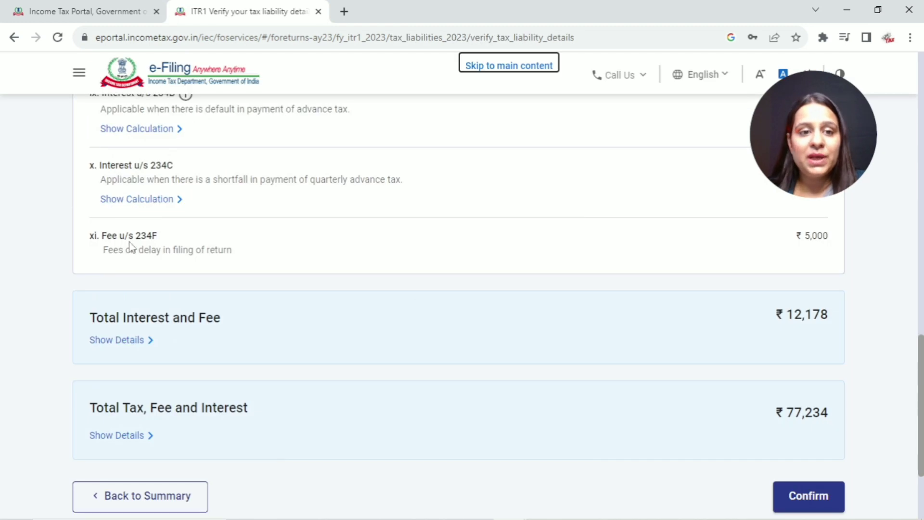
pyautogui.moveTo(125, 240); pyautogui.dragTo(153, 237)
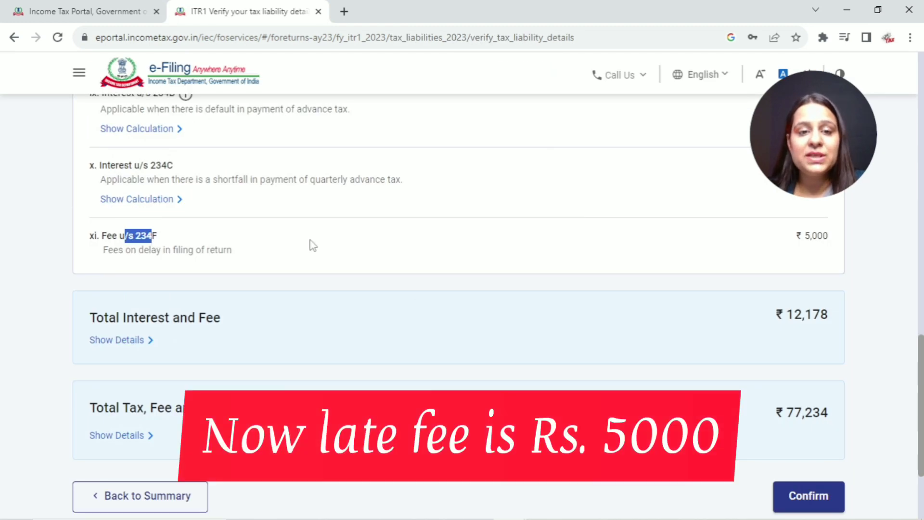
pyautogui.moveTo(803, 241); pyautogui.dragTo(832, 239)
pyautogui.click(882, 263)
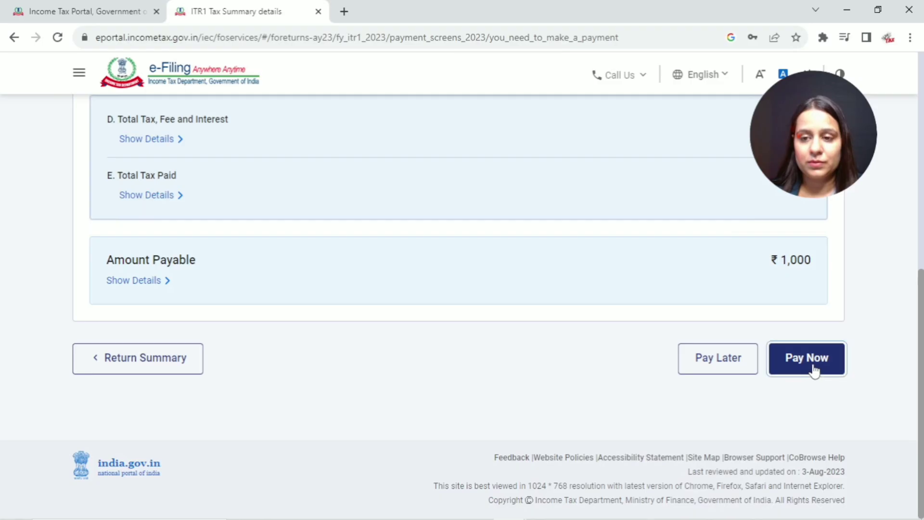
# - Choose to pay the payable amount now through e-Pay Tax and continue with Self-Assessment Tax (300) for A.Y. 2023-24
pyautogui.click(814, 366)
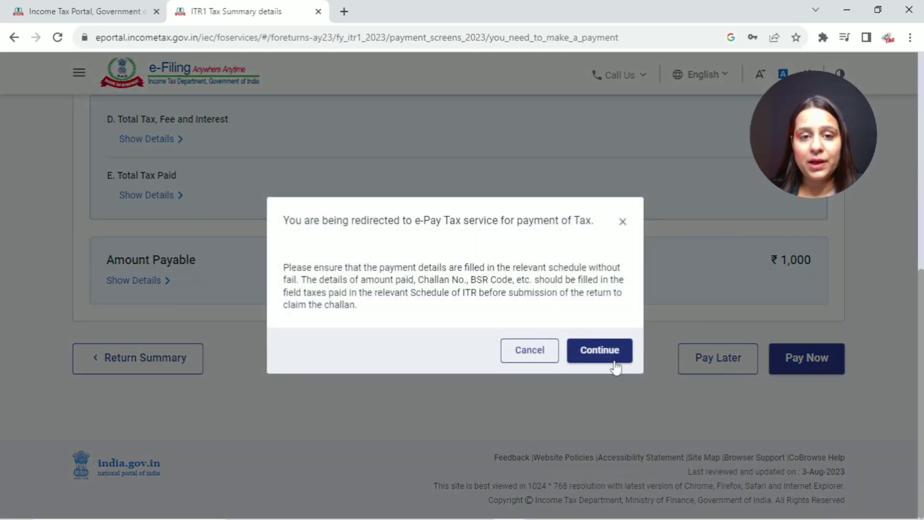
pyautogui.click(605, 351)
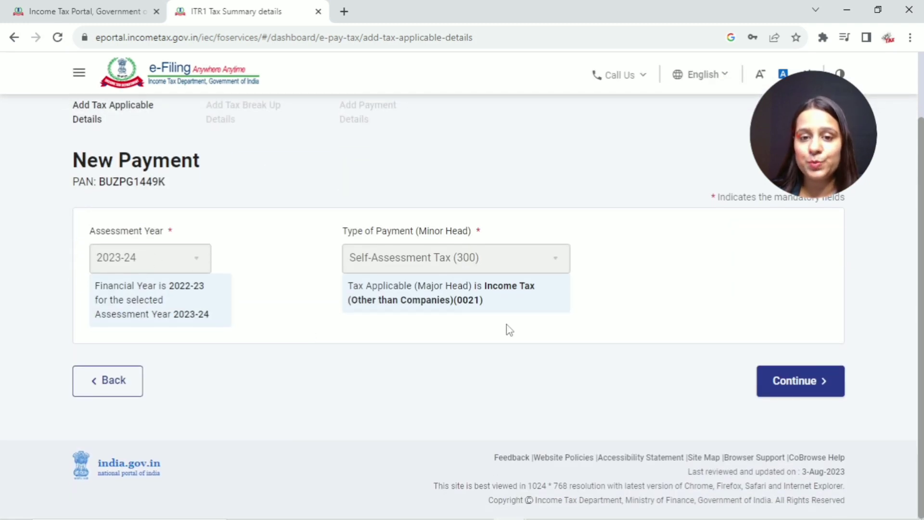
pyautogui.click(777, 384)
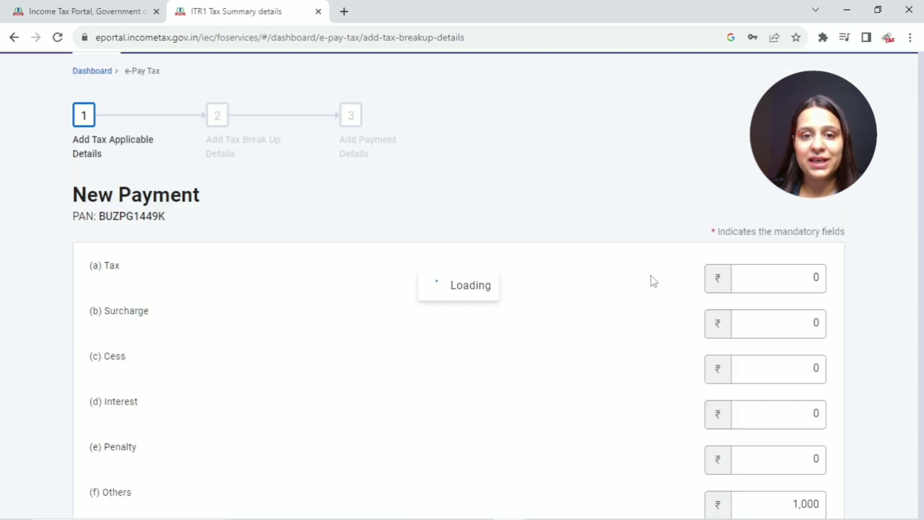
# - Review and accept the pre-filled tax break-up, then select HDFC Bank for payment by net banking
pyautogui.scroll(-1, 648, 289)
pyautogui.scroll(-4, 544, 380)
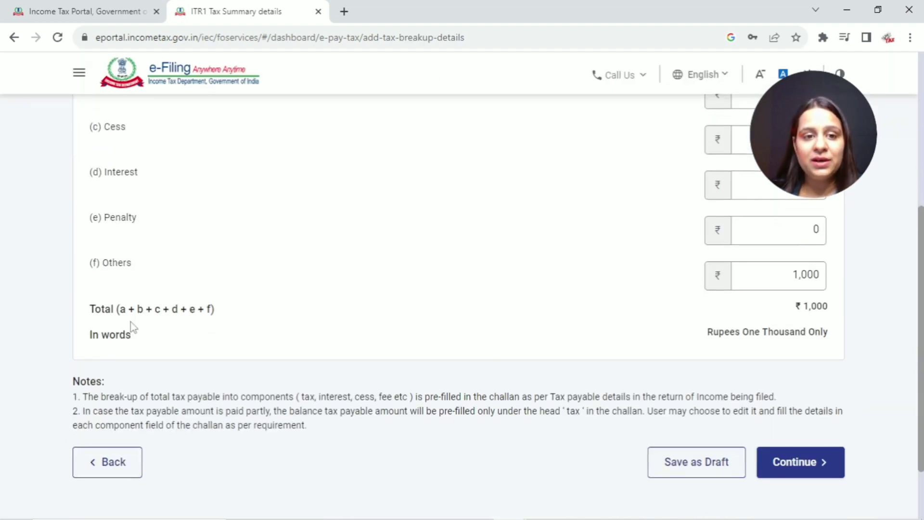
pyautogui.moveTo(813, 277); pyautogui.dragTo(765, 305)
pyautogui.click(786, 469)
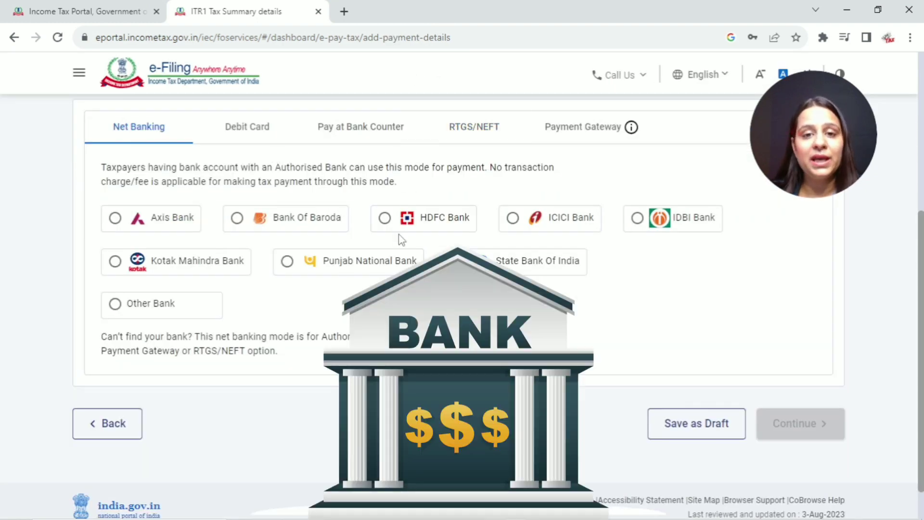
pyautogui.click(384, 218)
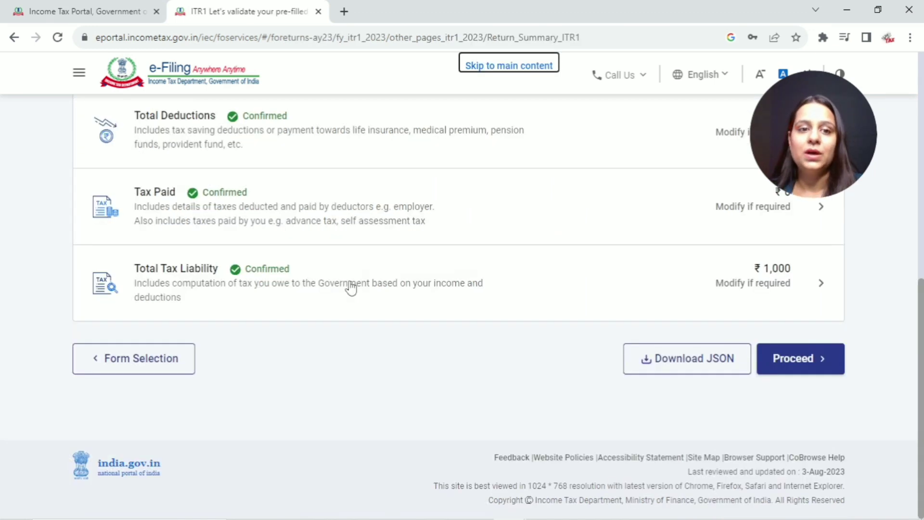
# - Open the Tax Paid section and start a new advance tax and self-assessment tax entry for the challan details
pyautogui.click(481, 243)
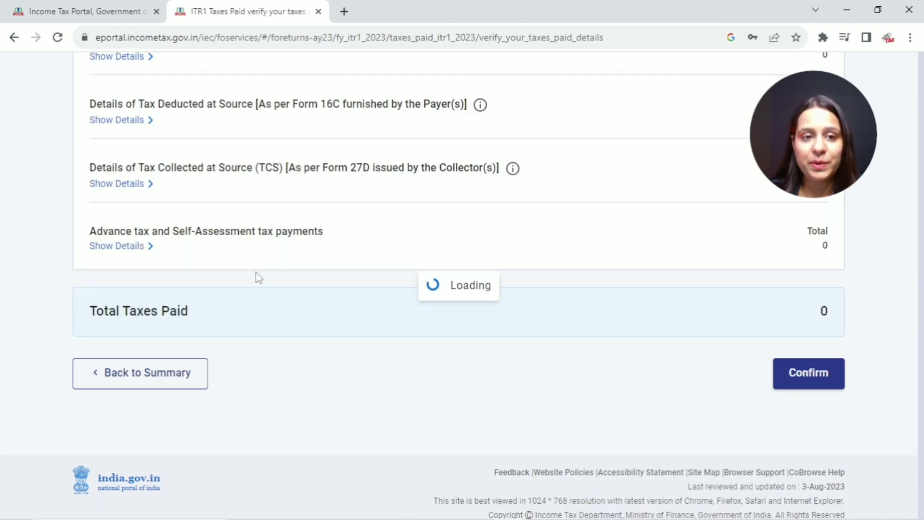
pyautogui.scroll(-10, 258, 274)
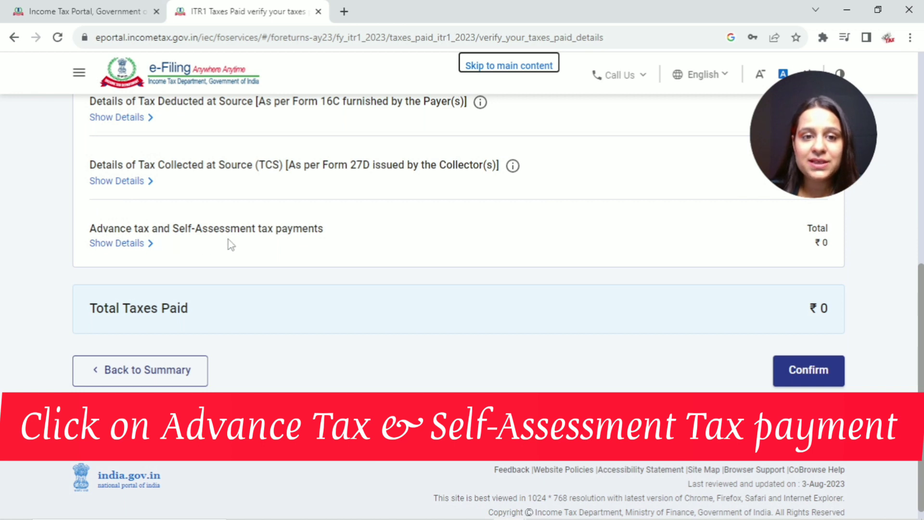
pyautogui.click(145, 245)
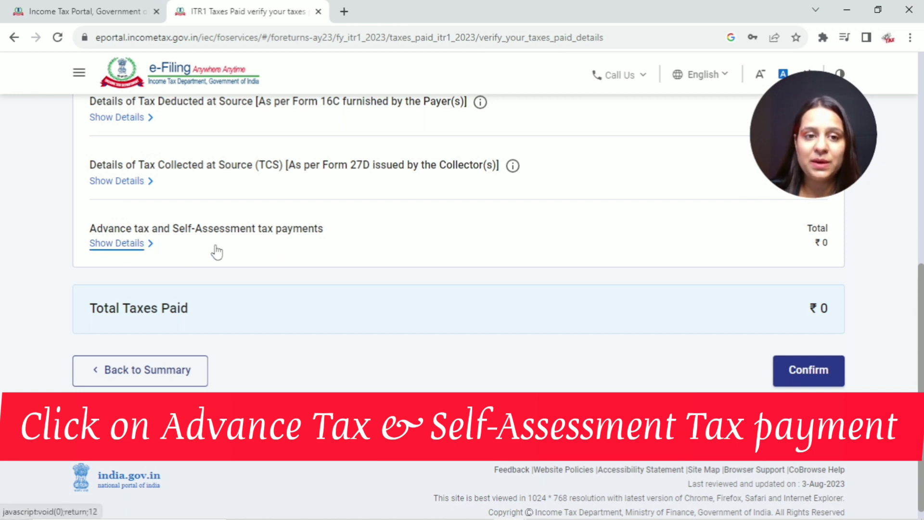
pyautogui.click(141, 295)
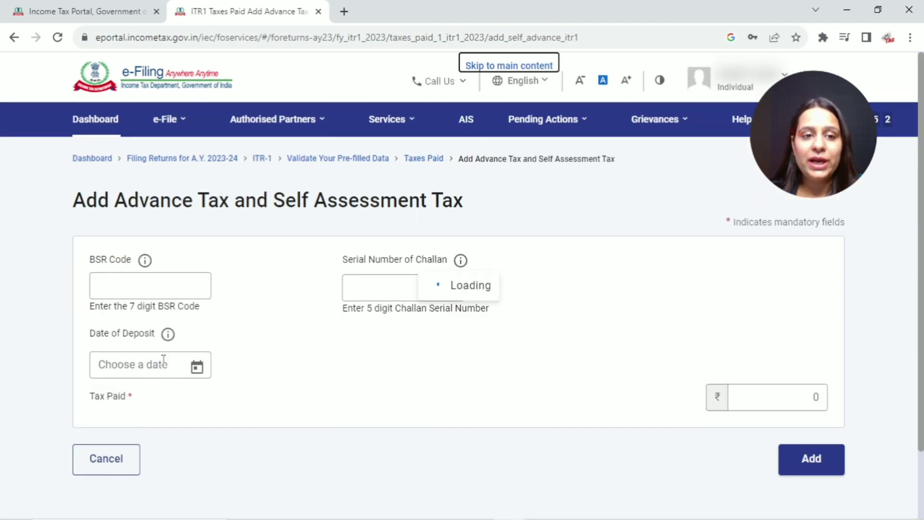
pyautogui.click(121, 295)
pyautogui.click(381, 294)
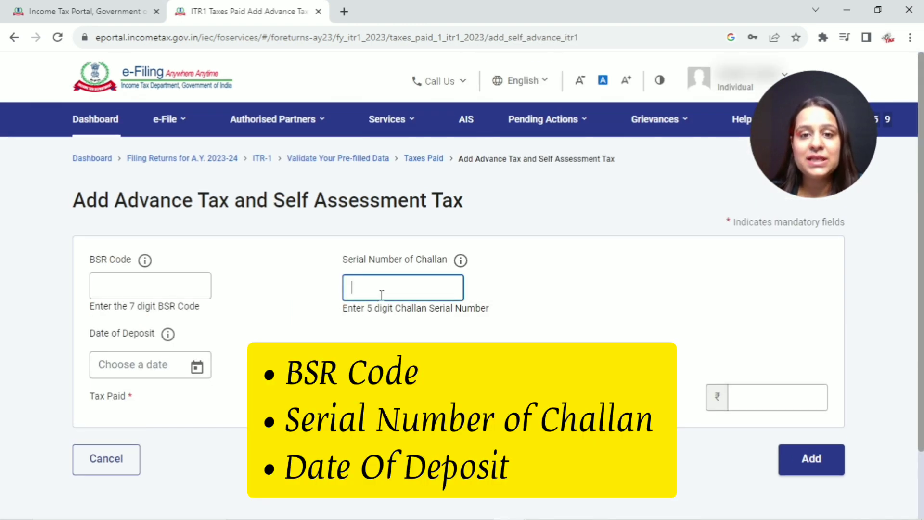